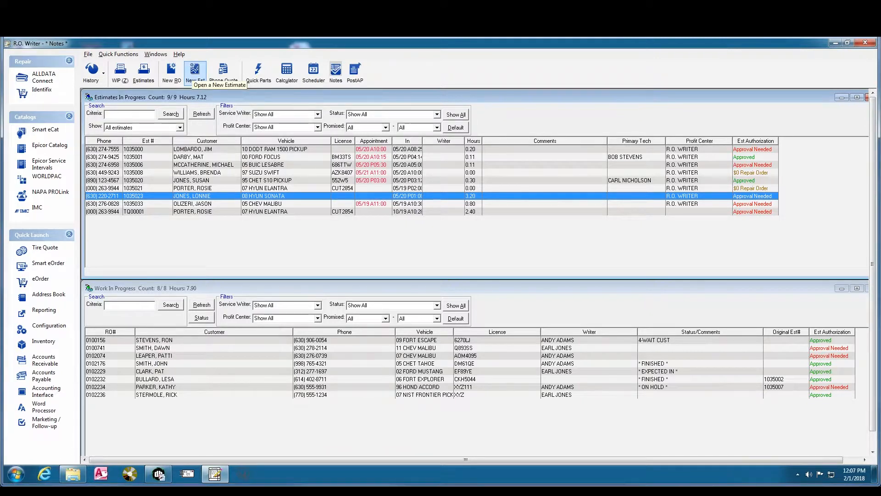
Start a new estimate and place the cursor in the VIN search field
{"action": "left_click", "coordinate": [193, 75]}
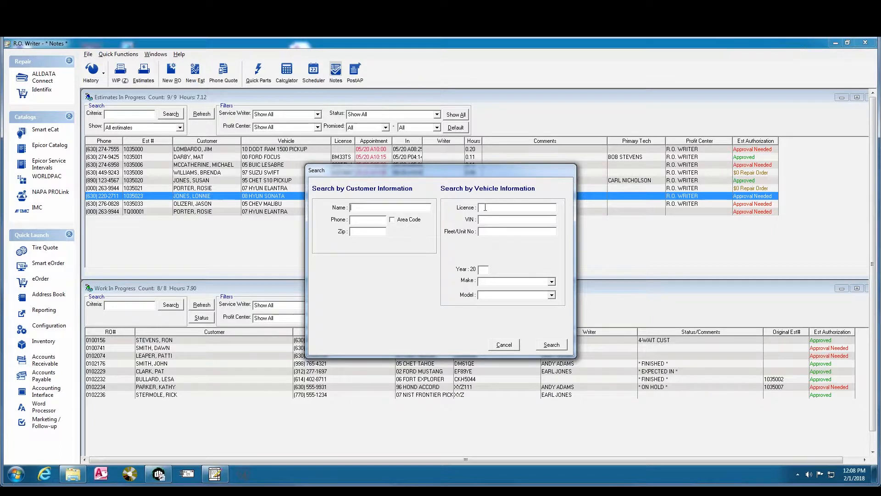
{"action": "left_click", "coordinate": [483, 222]}
Search customers by entering the customer's last name in the Name field
{"action": "left_click", "coordinate": [357, 209]}
{"action": "type", "text": "JOHNSON"}
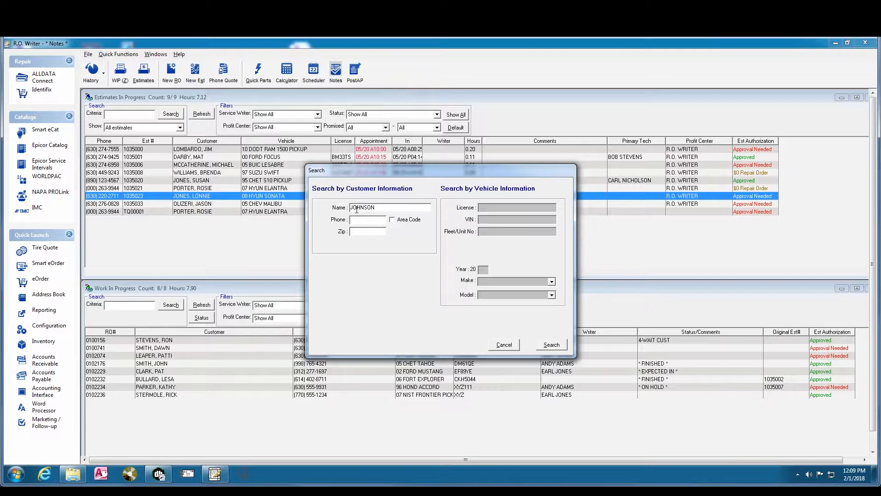
{"action": "key", "text": "Return"}
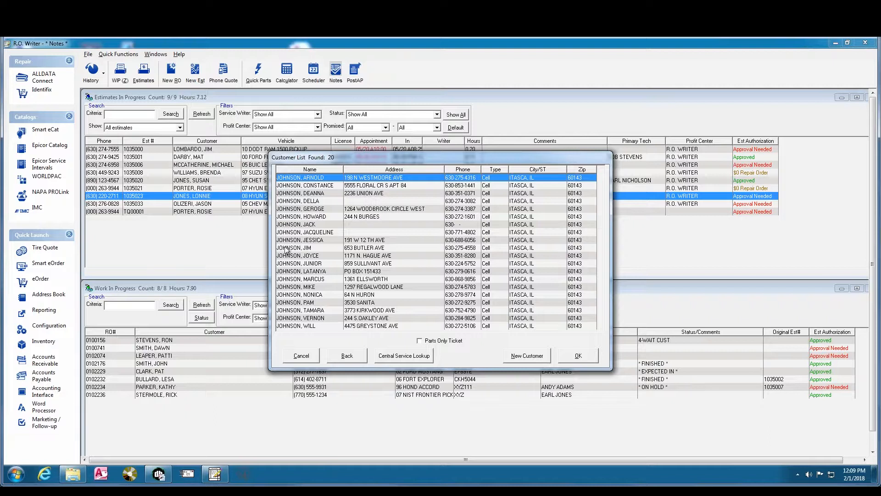
Go back to the search form and rerun the search on a shorter partial last name
{"action": "left_click", "coordinate": [347, 356]}
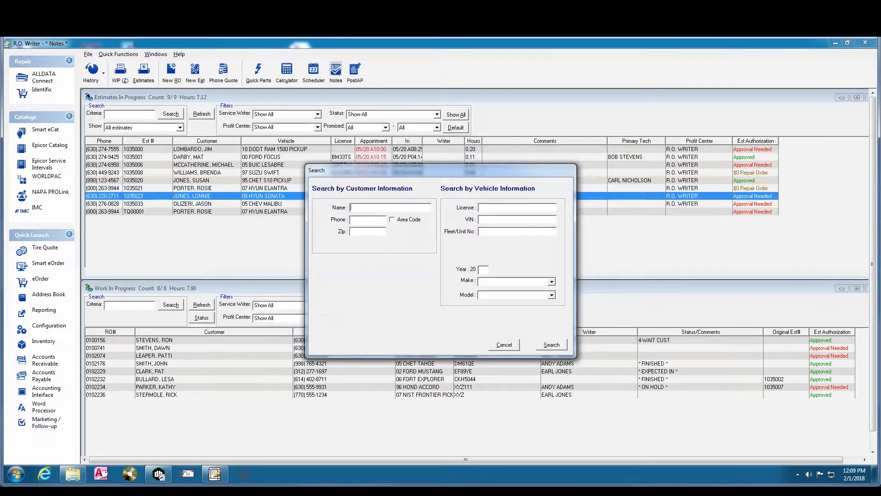
{"action": "type", "text": "JOHN"}
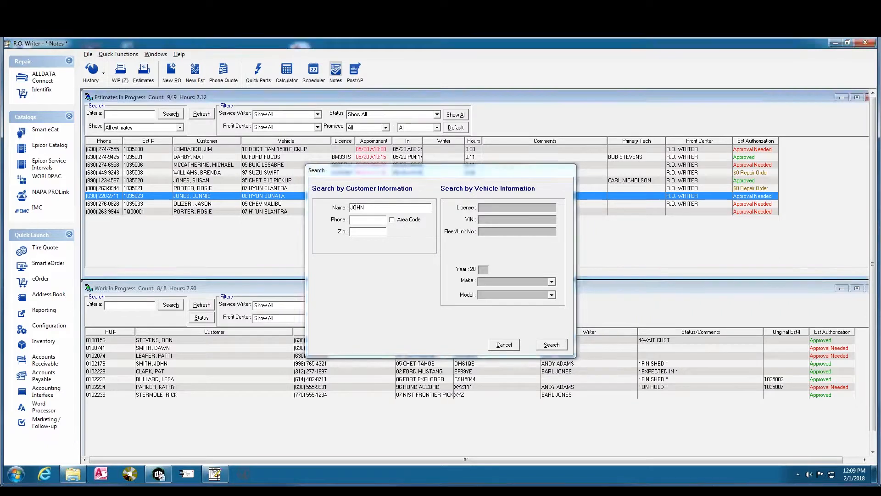
{"action": "key", "text": "Return"}
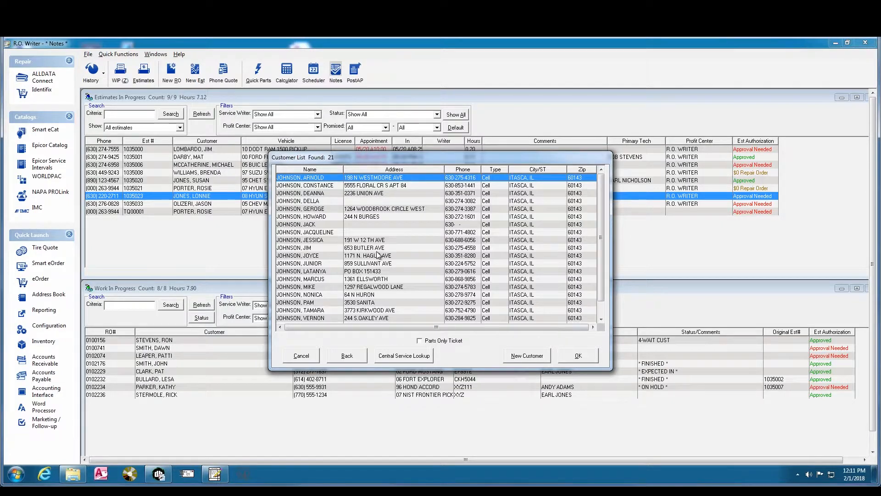
Select the second matching customer and bring up their vehicle list
{"action": "left_click", "coordinate": [315, 186]}
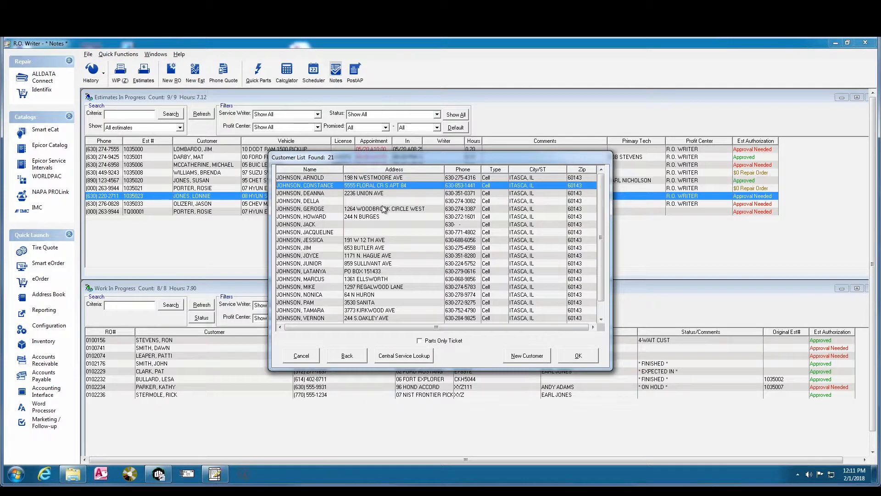
{"action": "left_click", "coordinate": [578, 357]}
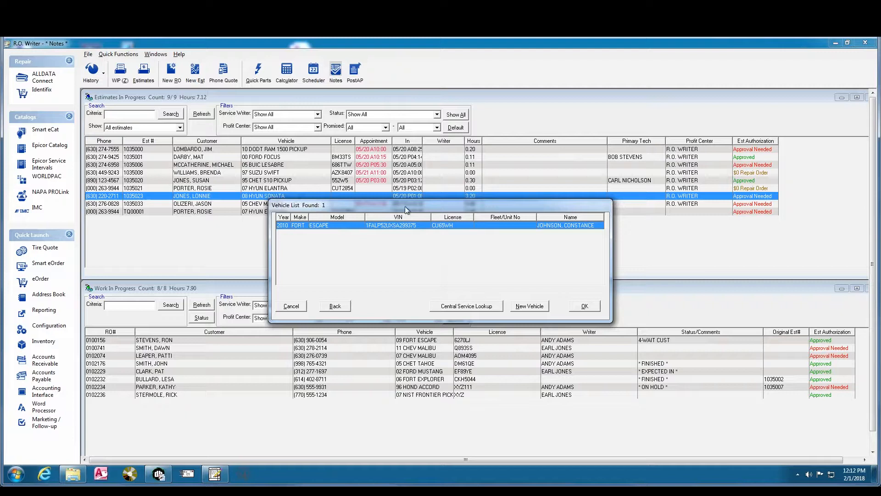
Choose the customer's 2010 Ford Escape from the Vehicle List
{"action": "left_click", "coordinate": [584, 307]}
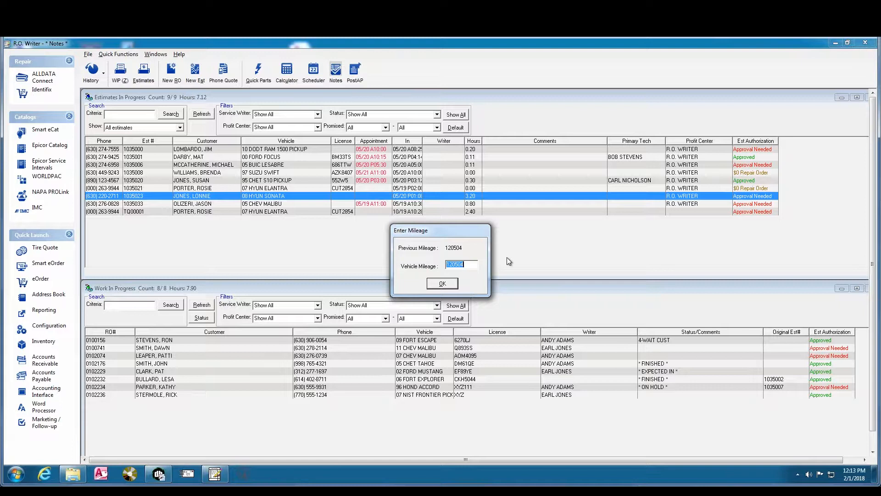
Enter current mileage 125400 and confirm to create estimate 1035035
{"action": "type", "text": "125400"}
{"action": "left_click", "coordinate": [444, 284]}
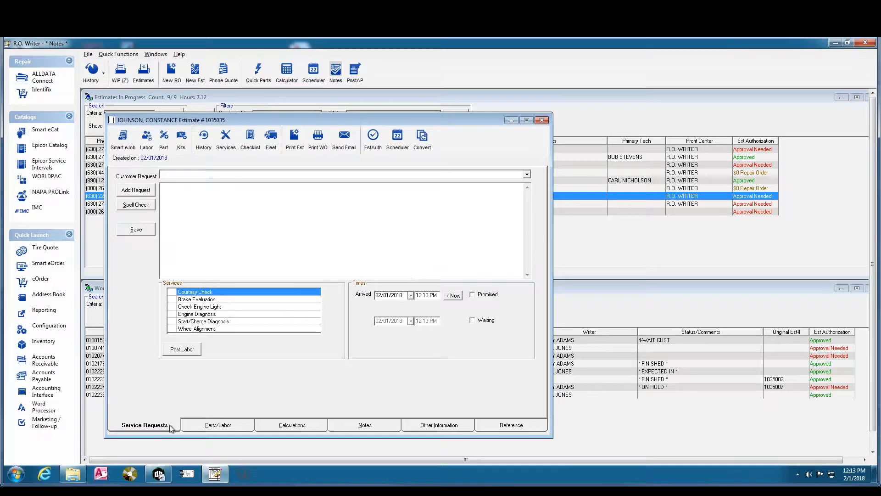
{"action": "left_click", "coordinate": [215, 426]}
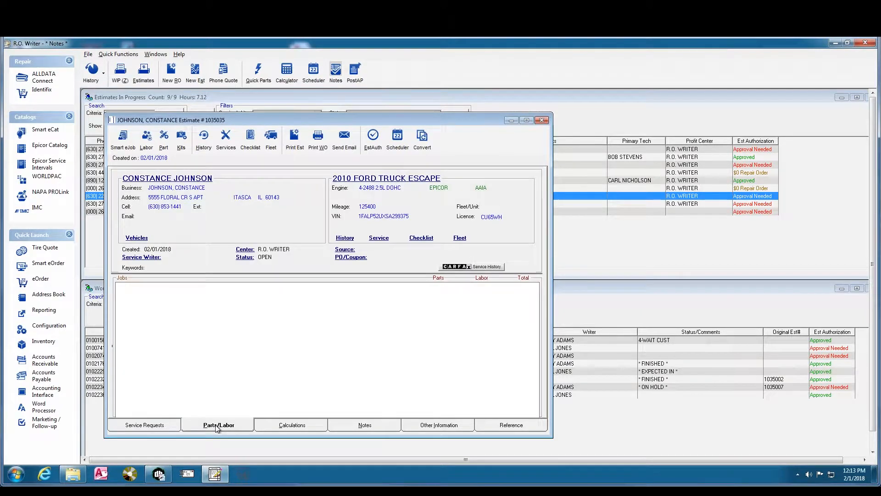
{"action": "left_click", "coordinate": [152, 426]}
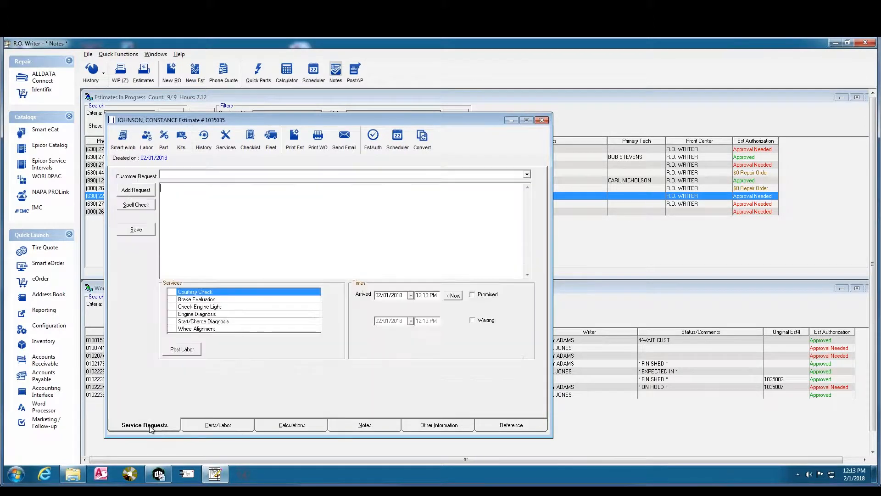
{"action": "left_click", "coordinate": [203, 427]}
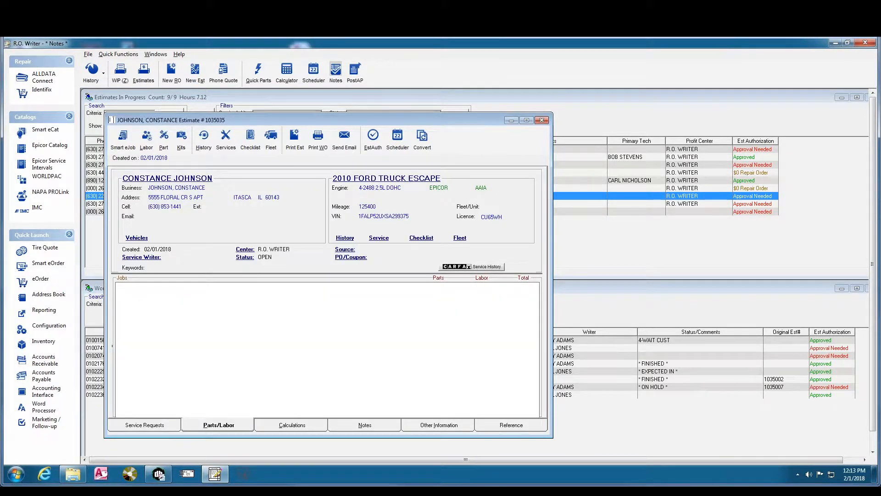
{"action": "left_click", "coordinate": [154, 426]}
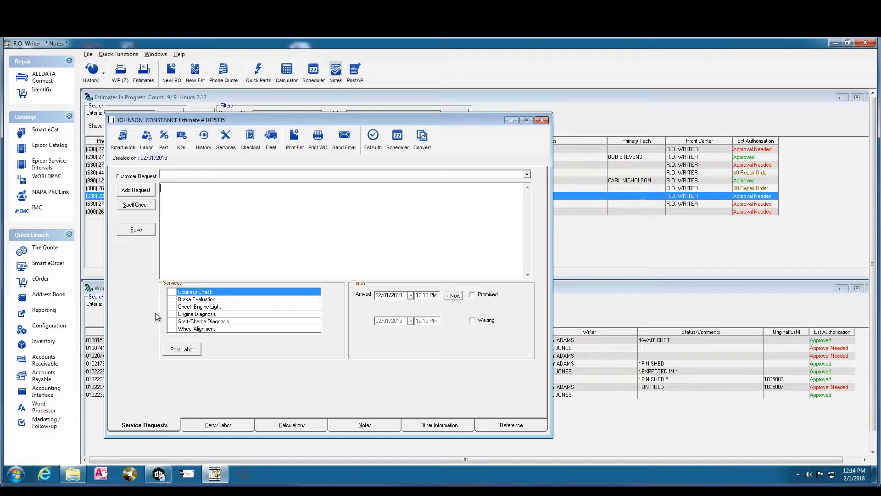
Tick the Courtesy Check service on the Service Requests tab
{"action": "left_click", "coordinate": [172, 293]}
{"action": "left_click", "coordinate": [172, 292]}
Enter and save 'Brakes Squeaking' as the customer request, then show the canned request list
{"action": "left_click", "coordinate": [183, 200]}
{"action": "type", "text": "Brakes Squeaking"}
{"action": "left_click", "coordinate": [135, 230]}
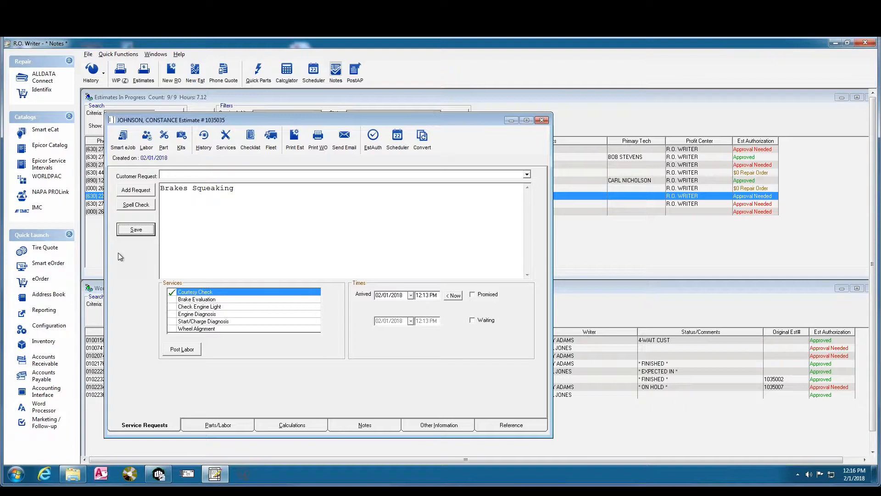
{"action": "left_click", "coordinate": [528, 176]}
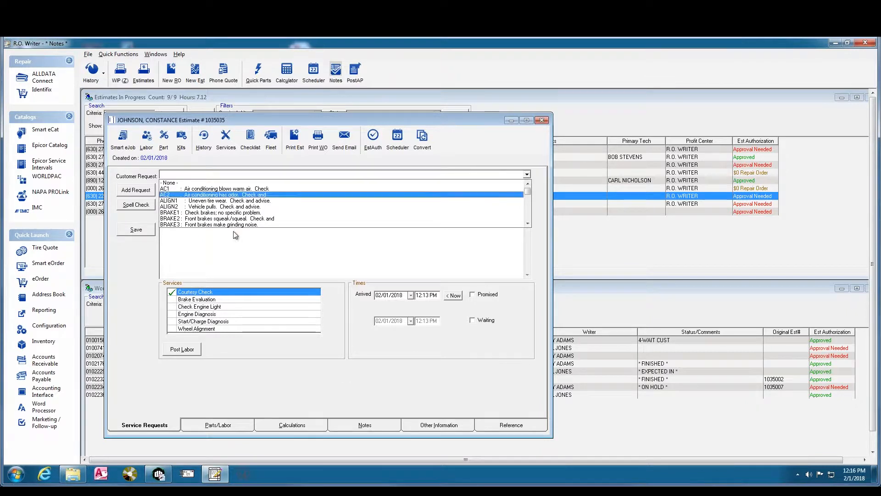
Replace the typed note with canned request BRAKE2, 'Front brakes squeak/squeal. Check and advise.'
{"action": "left_click", "coordinate": [244, 261]}
{"action": "left_click_drag", "start_coordinate": [240, 187], "coordinate": [157, 195]}
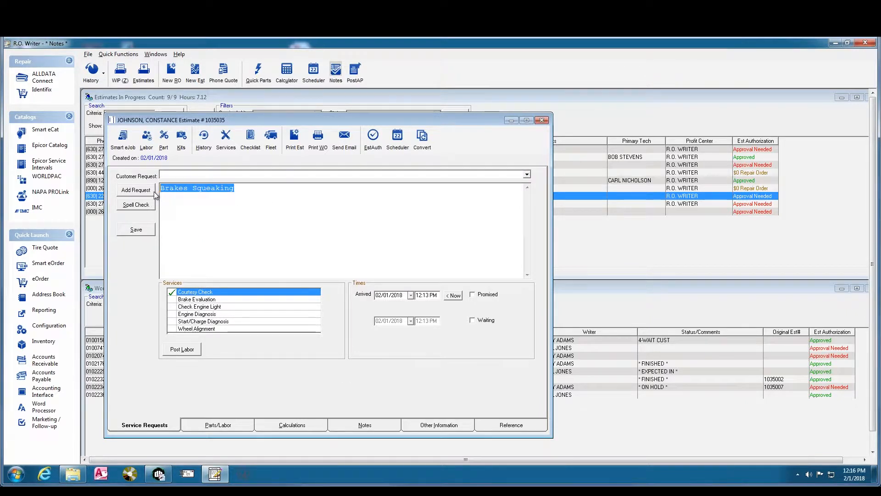
{"action": "key", "text": "Delete"}
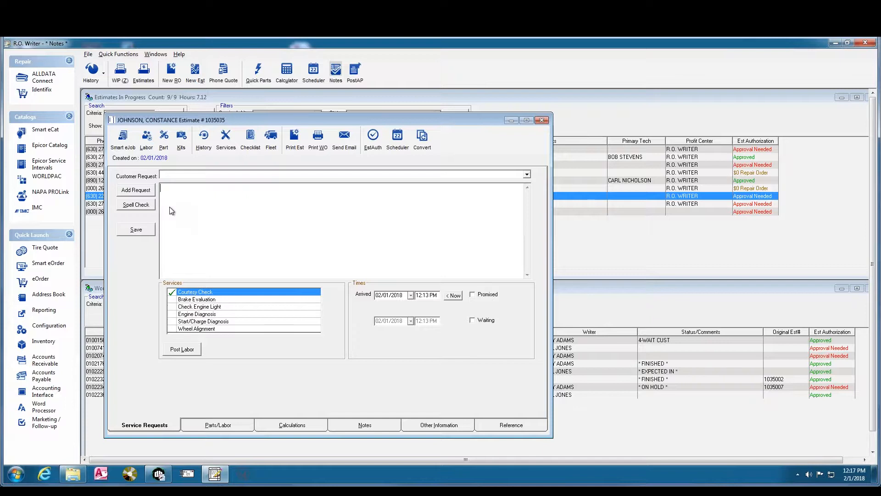
{"action": "left_click", "coordinate": [461, 173]}
{"action": "left_click", "coordinate": [235, 219]}
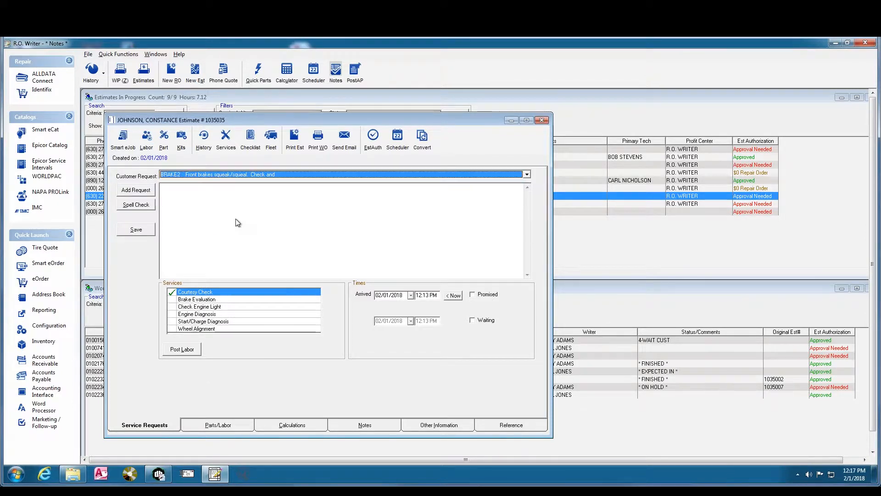
{"action": "left_click", "coordinate": [136, 191]}
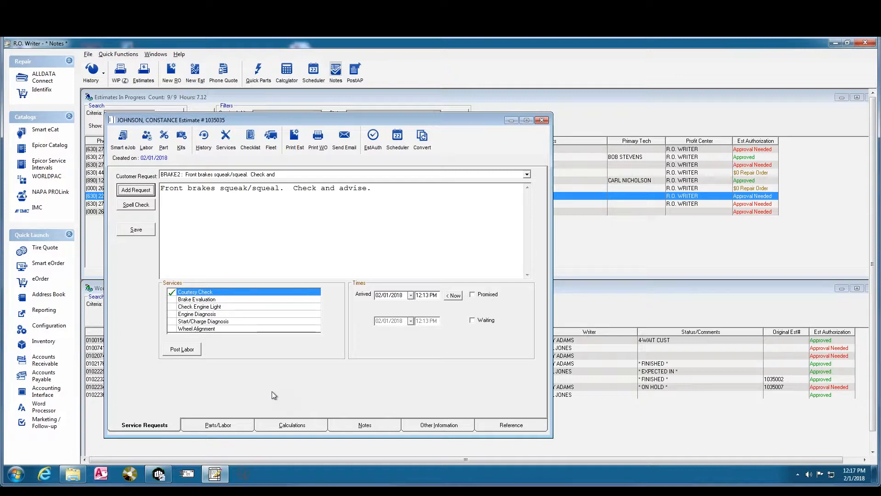
Post Courtesy Check as a labor job, verify it under Parts/Labor, then return to Service Requests
{"action": "left_click", "coordinate": [186, 351]}
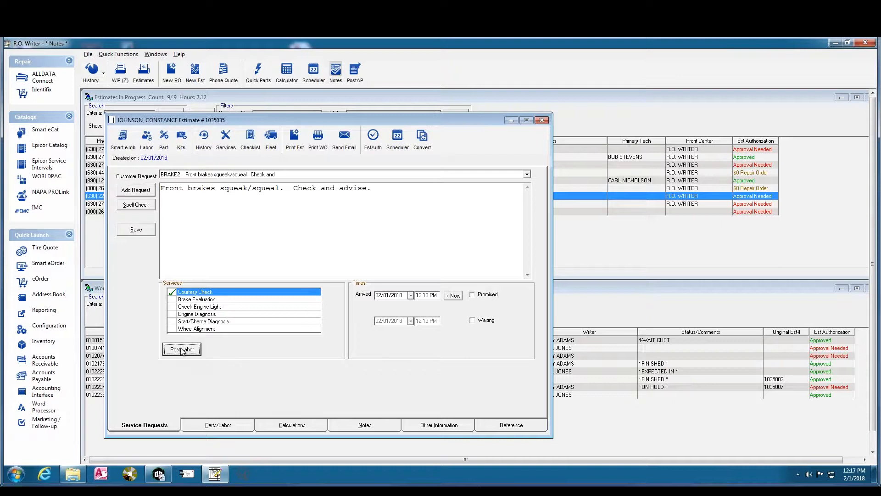
{"action": "left_click", "coordinate": [218, 425]}
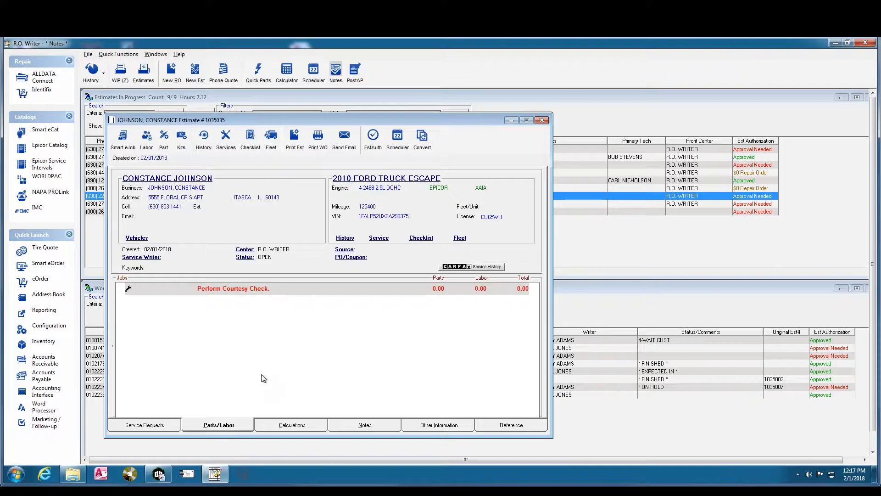
{"action": "left_click", "coordinate": [147, 426]}
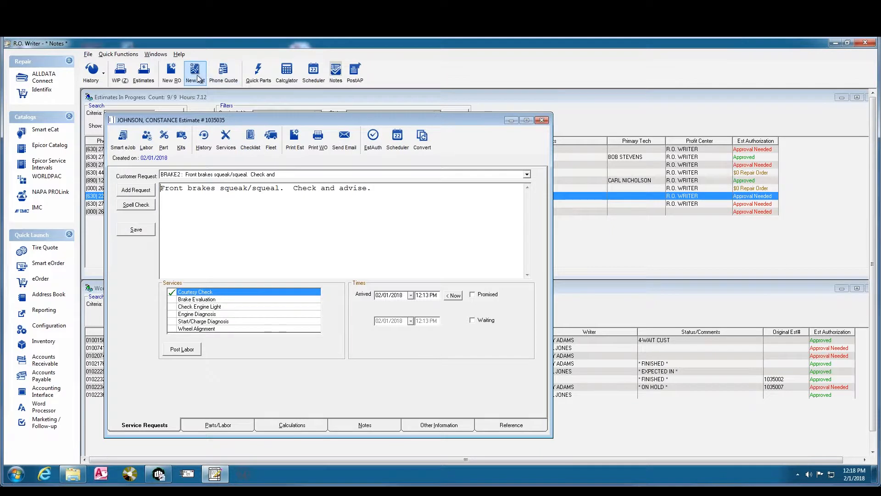
Check Promised on the estimate and replace the promised time with 05:00 PM
{"action": "left_click", "coordinate": [474, 296]}
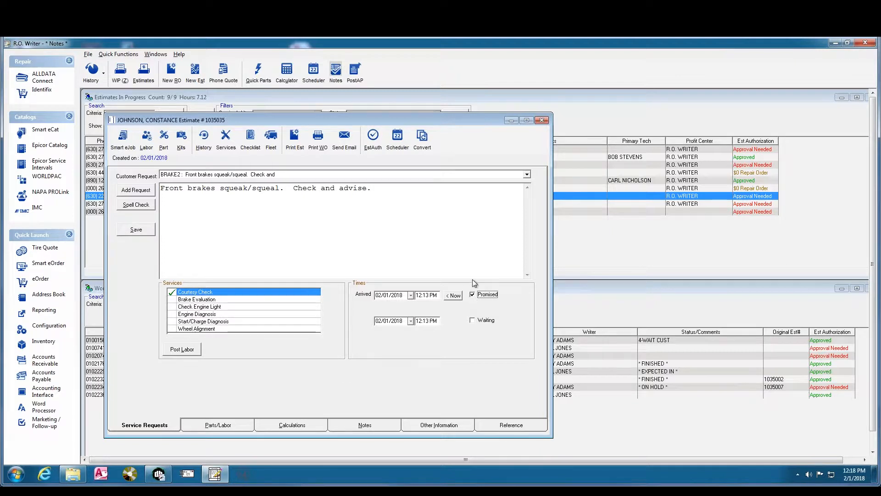
{"action": "left_click", "coordinate": [419, 321]}
{"action": "double_click", "coordinate": [431, 324]}
{"action": "key", "text": "Delete"}
{"action": "type", "text": "05:00 PM"}
Back in Estimates In Progress, show the Promised column and widen it
{"action": "left_click", "coordinate": [546, 123]}
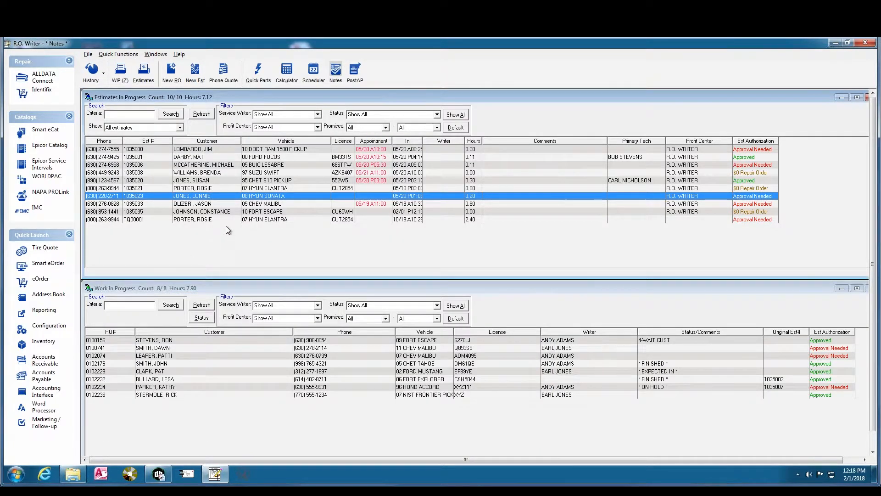
{"action": "left_click", "coordinate": [190, 214]}
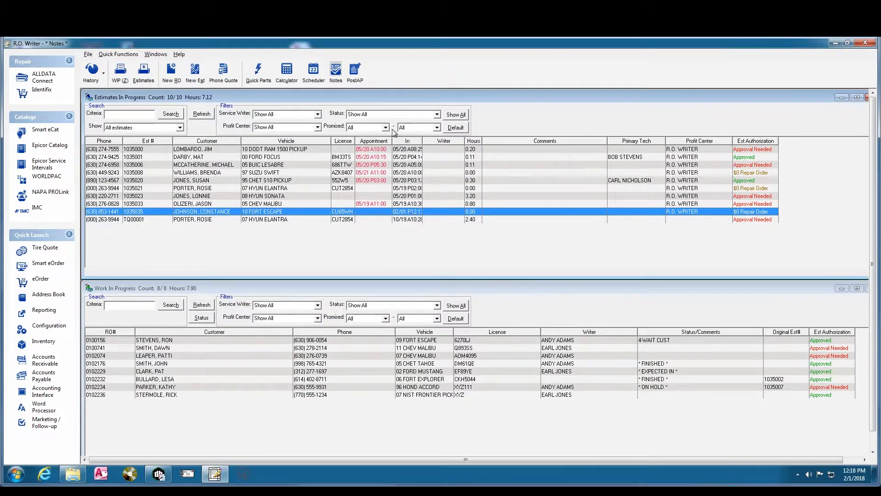
{"action": "right_click", "coordinate": [352, 247]}
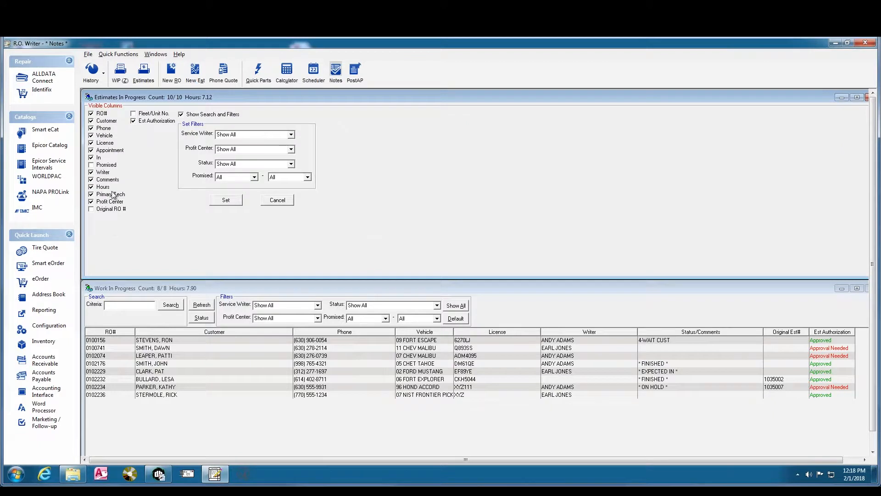
{"action": "left_click", "coordinate": [99, 164]}
{"action": "left_click", "coordinate": [227, 201]}
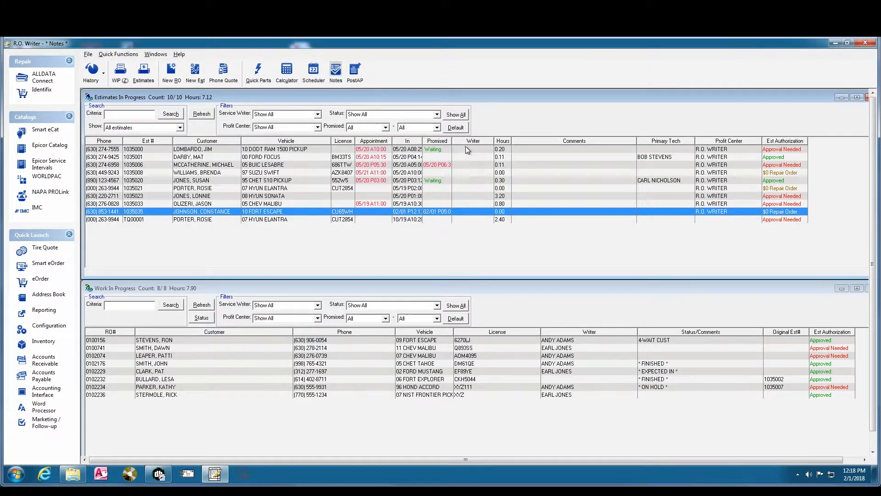
{"action": "left_click_drag", "start_coordinate": [452, 140], "coordinate": [475, 141]}
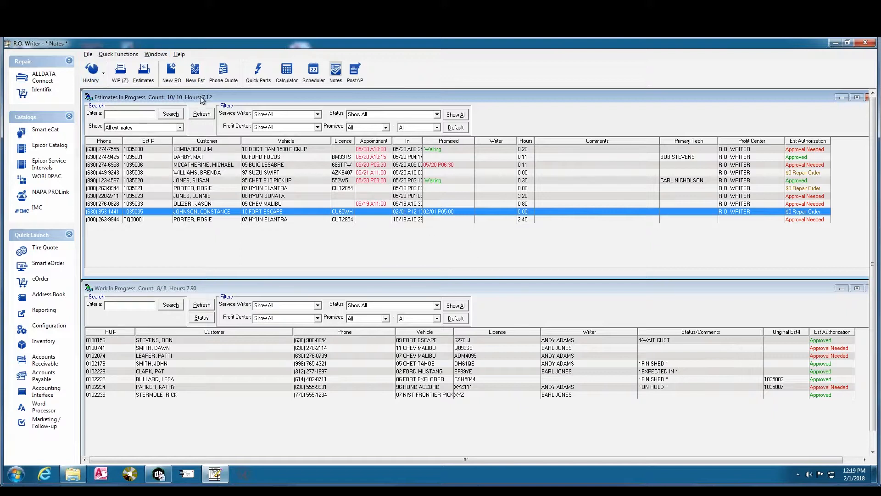
Start a new estimate and choose the existing customer found by a name search
{"action": "left_click", "coordinate": [195, 70]}
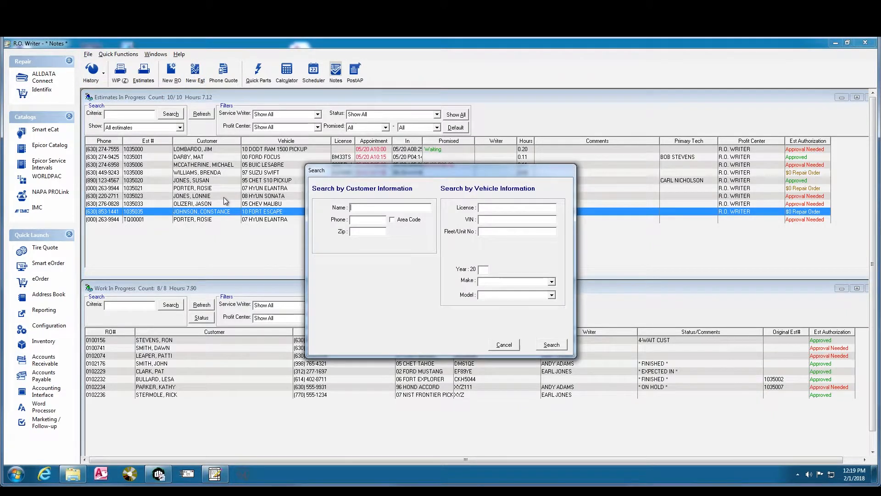
{"action": "type", "text": "THOMAS"}
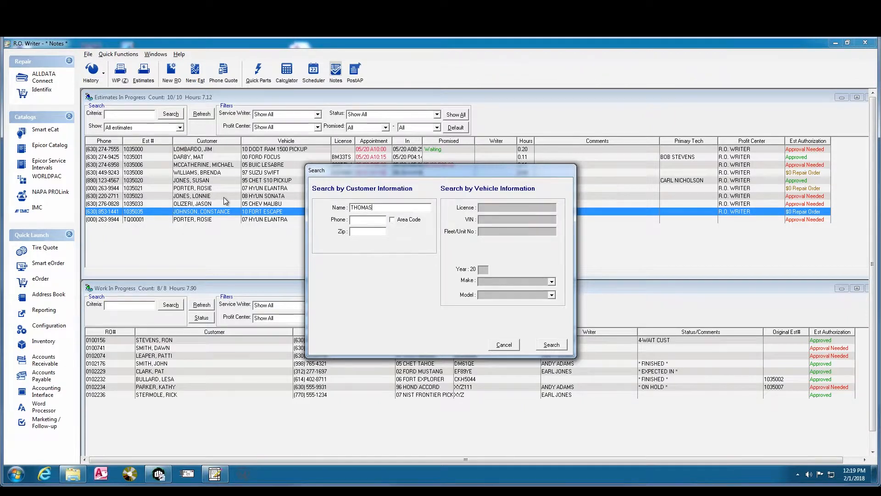
{"action": "key", "text": "Return"}
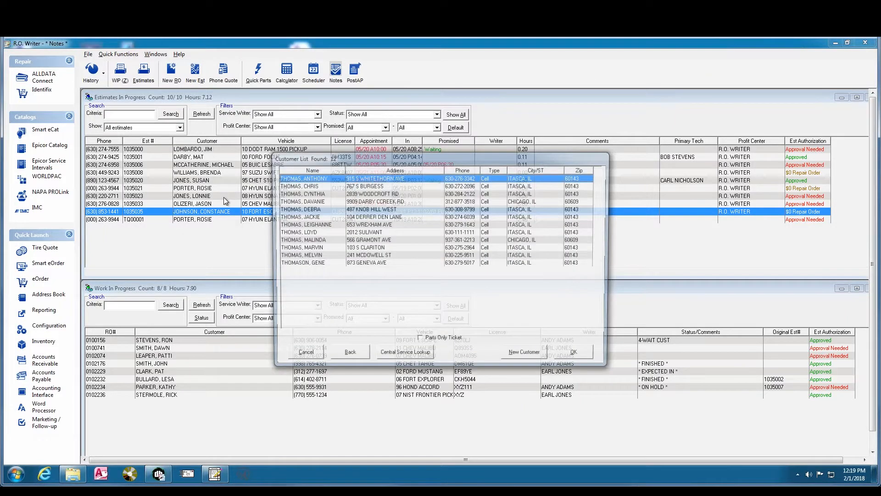
{"action": "left_click", "coordinate": [320, 217]}
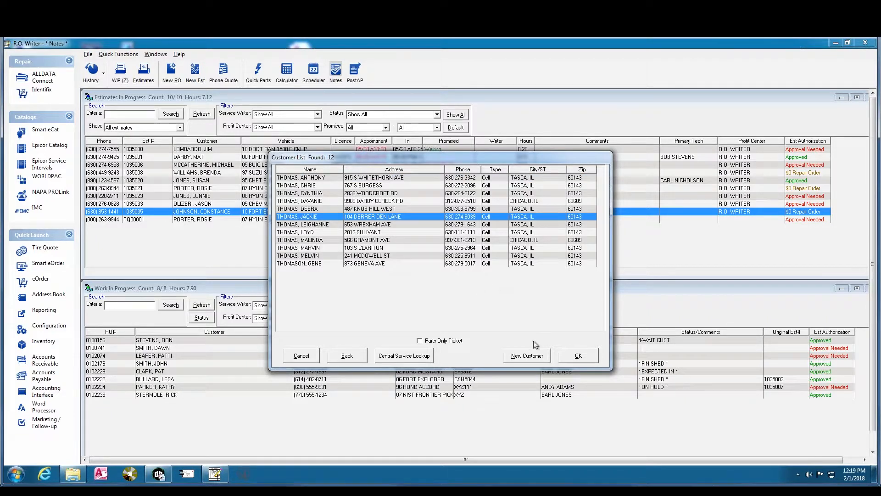
{"action": "left_click", "coordinate": [571, 357]}
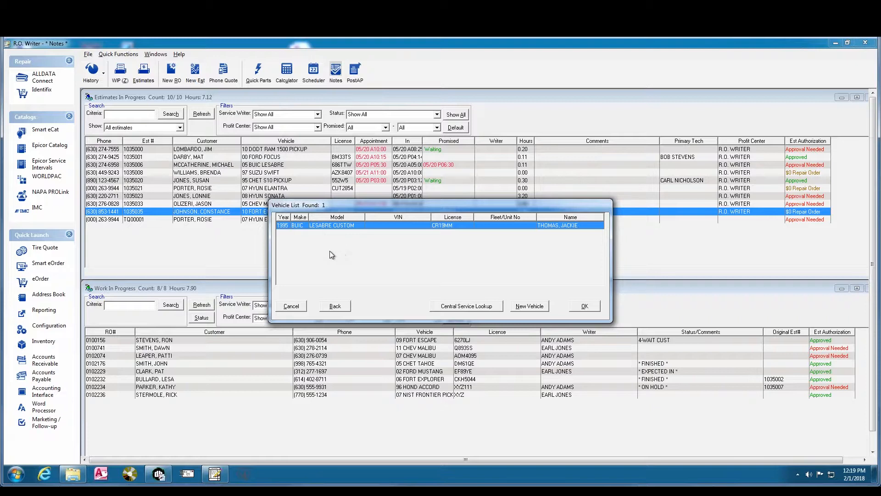
Add a new vehicle for the customer and enter 06 as the model year (2006)
{"action": "left_click", "coordinate": [530, 306]}
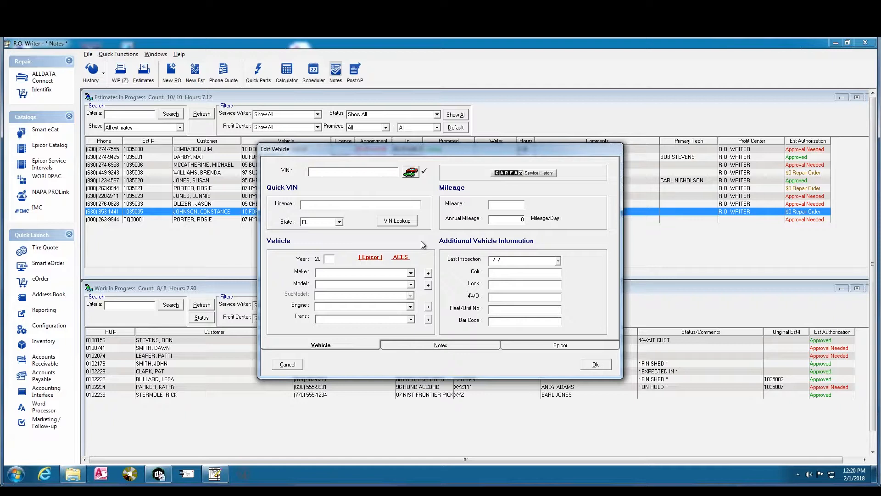
{"action": "type", "text": "06"}
{"action": "key", "text": "BackSpace"}
{"action": "type", "text": "99"}
{"action": "type", "text": "06"}
Set make FORD, model TAURUS and engine V6-182 3.0L OHV for the vehicle
{"action": "left_click", "coordinate": [411, 274]}
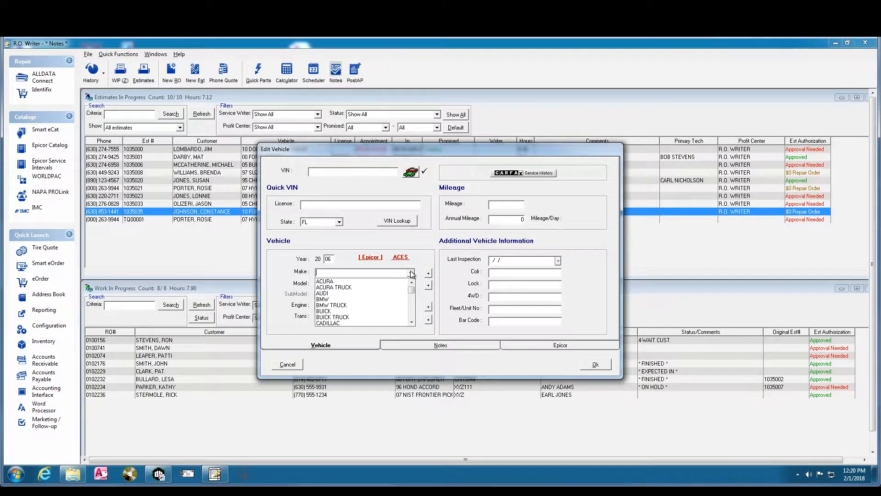
{"action": "left_click", "coordinate": [415, 264]}
{"action": "type", "text": "ff"}
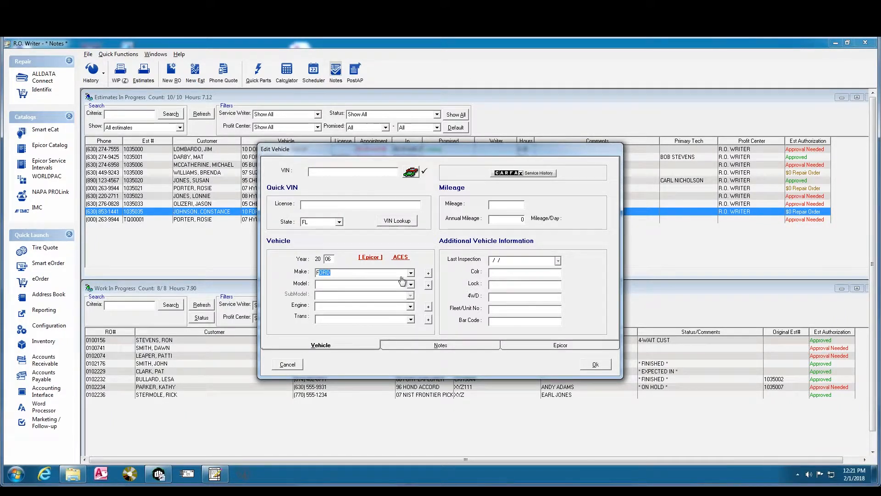
{"action": "key", "text": "Tab"}
{"action": "type", "text": "T"}
{"action": "key", "text": "Tab"}
{"action": "key", "text": "Down"}
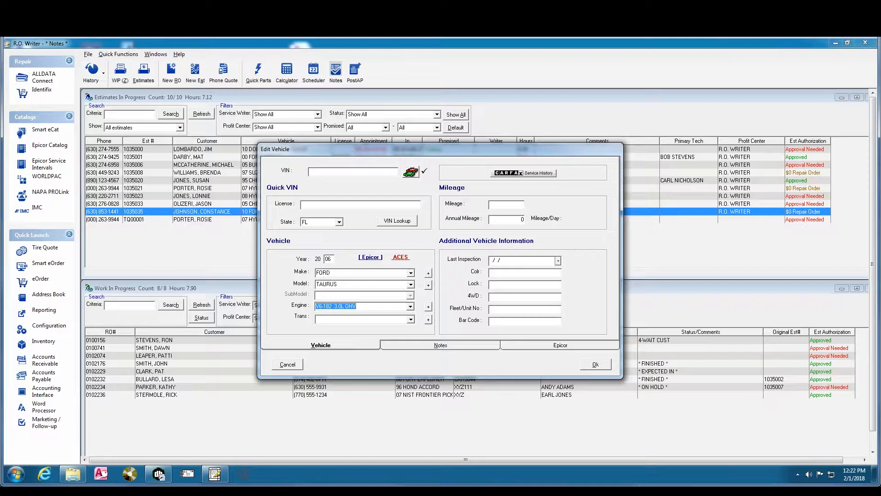
Delete the year to clear make, model and engine, then paste the VIN
{"action": "left_click_drag", "start_coordinate": [330, 259], "coordinate": [310, 258]}
{"action": "key", "text": "BackSpace"}
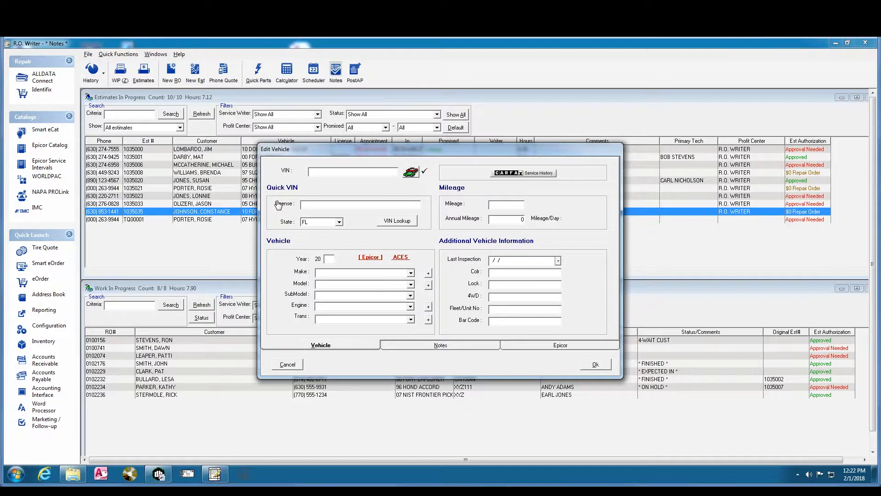
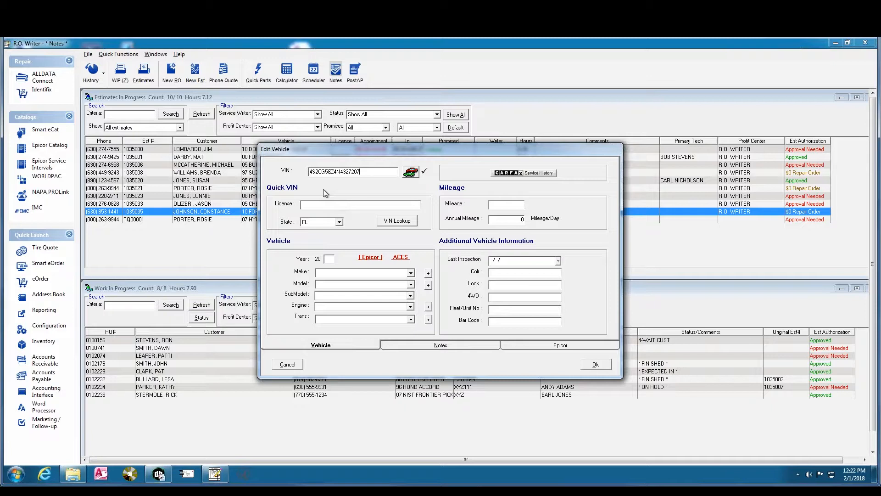
Decode the VIN, filling in a 1992 Isuzu Truck Rodeo with V6-191 3.1L engine
{"action": "left_click", "coordinate": [411, 173]}
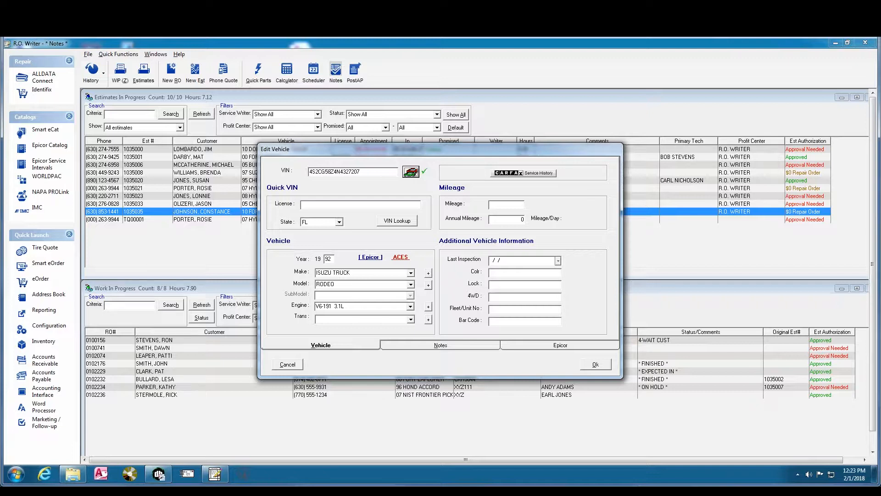
{"action": "double_click", "coordinate": [343, 172]}
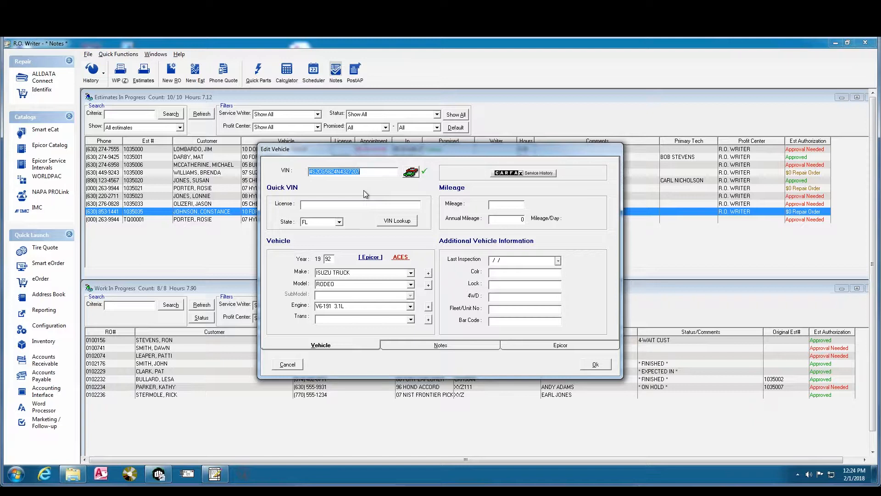
Erase the old VIN and vehicle details, enter the licence plate and set state IL
{"action": "double_click", "coordinate": [344, 173]}
{"action": "key", "text": "Delete"}
{"action": "key", "text": "BackSpace"}
{"action": "key", "text": "BackSpace"}
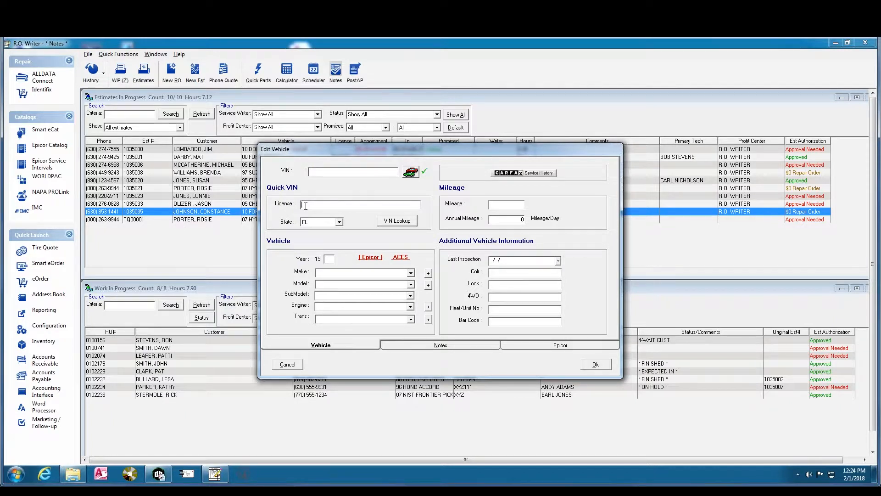
{"action": "type", "text": "9W2"}
{"action": "type", "text": "6466"}
{"action": "left_click", "coordinate": [339, 222]}
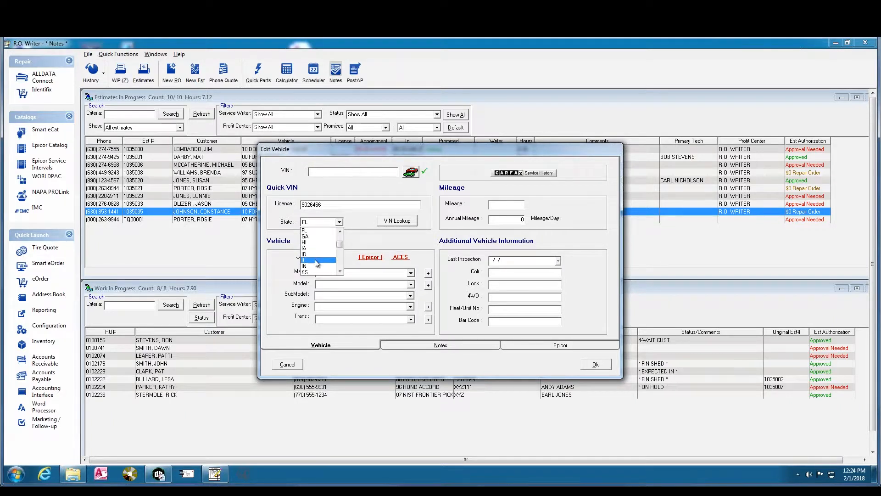
{"action": "left_click", "coordinate": [316, 260]}
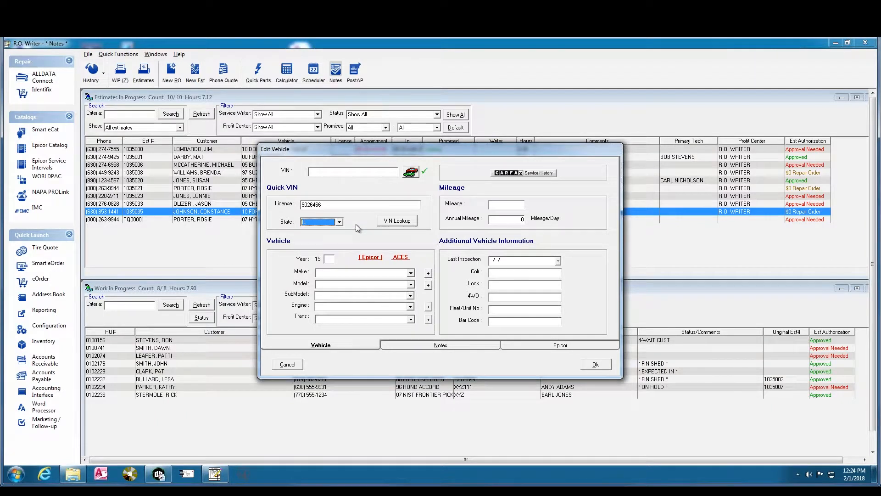
Run VIN Lookup on the plate and accept the 2014 Ford Truck Explorer result
{"action": "left_click", "coordinate": [400, 222]}
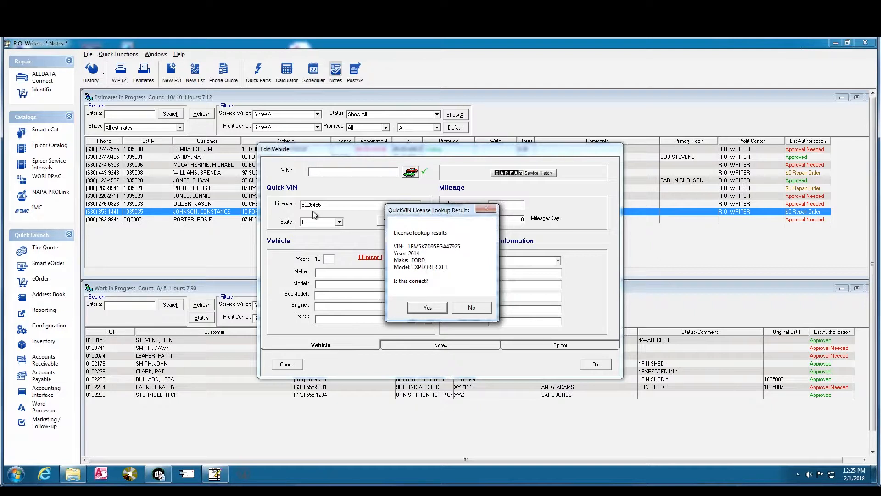
{"action": "left_click", "coordinate": [418, 309]}
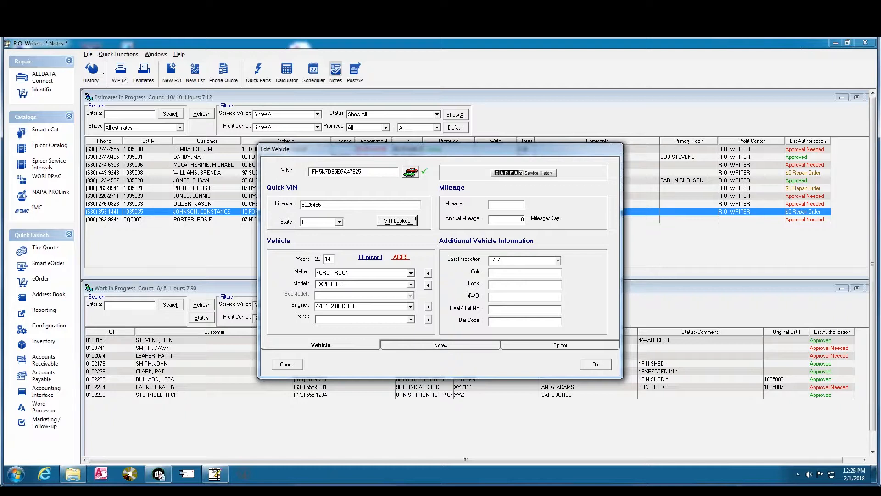
Switch the Explorer to the ACES catalog, leaving submodel and engine empty
{"action": "left_click", "coordinate": [408, 257]}
Set the vehicle to submodel BASE, engine L4-1999CC 2.0L DOHC VIN 9, and 6F 6-speed automatic
{"action": "left_click", "coordinate": [411, 296]}
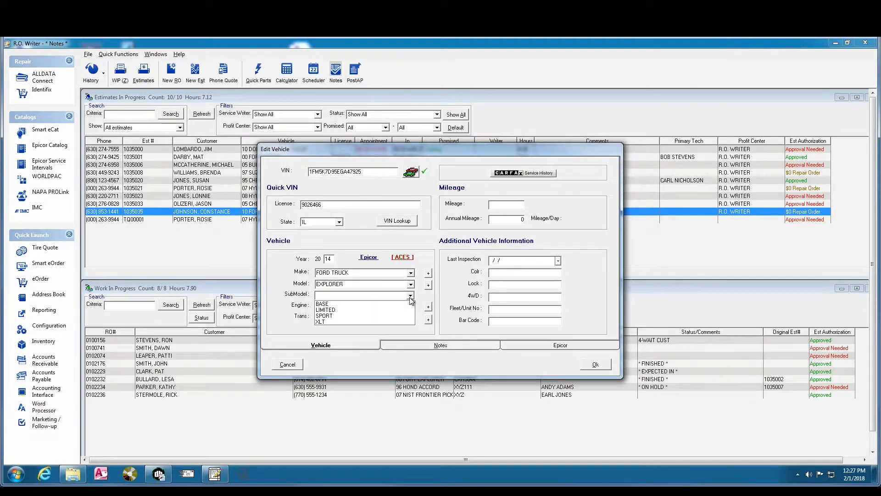
{"action": "left_click", "coordinate": [368, 304]}
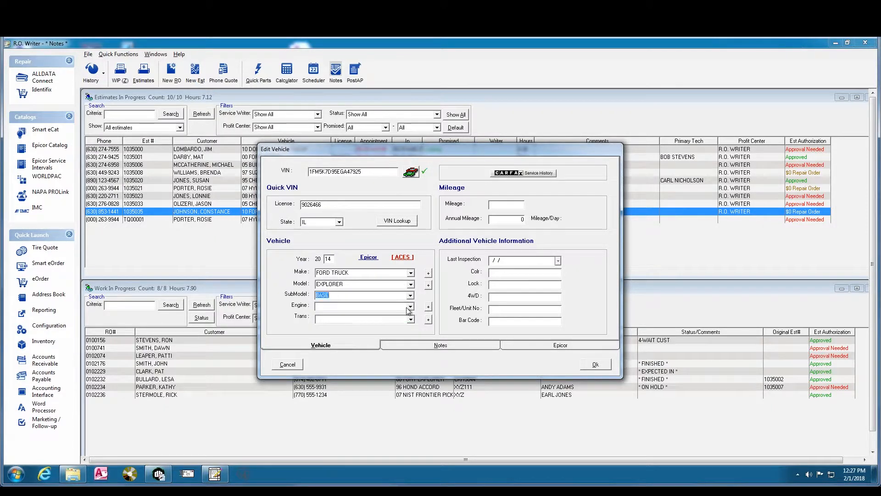
{"action": "left_click", "coordinate": [410, 306]}
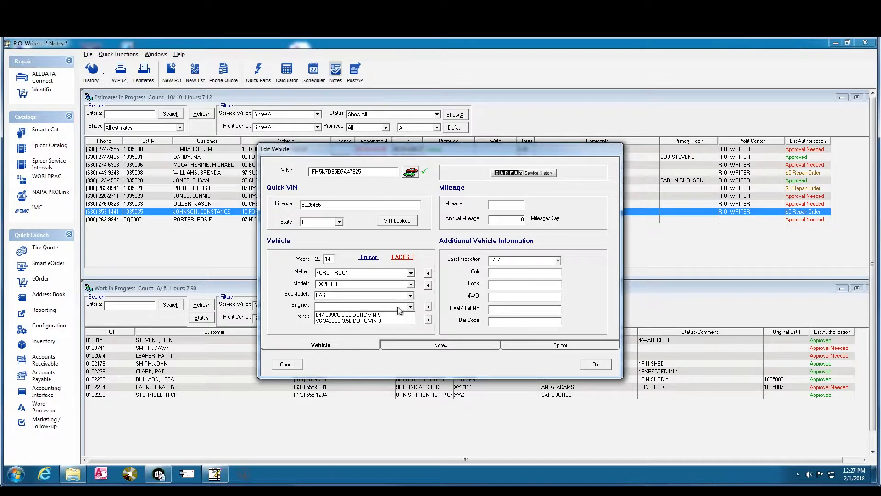
{"action": "left_click", "coordinate": [366, 316]}
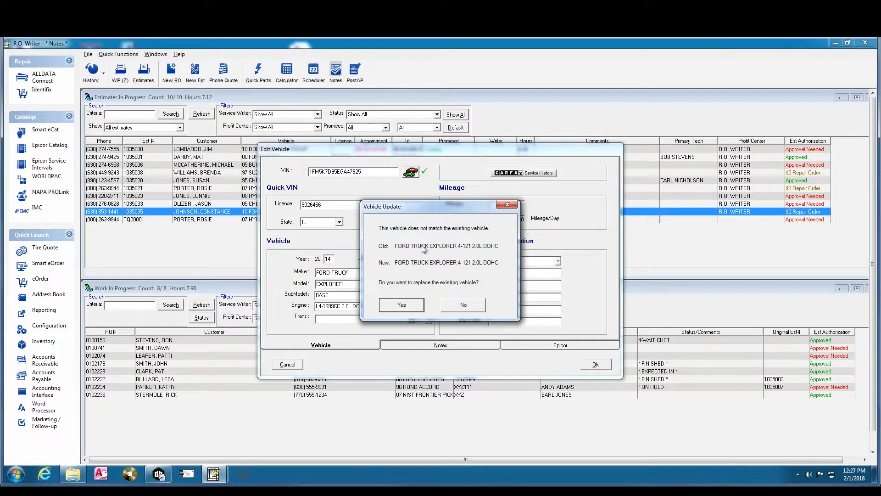
{"action": "left_click", "coordinate": [402, 306]}
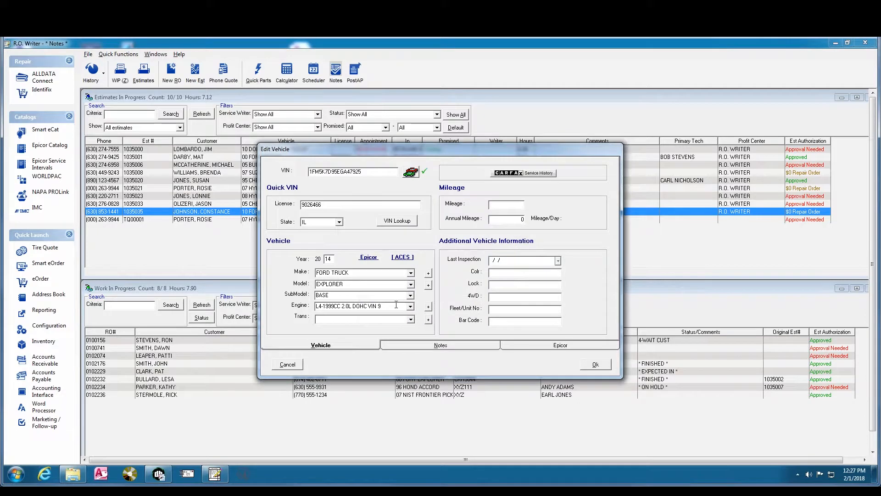
{"action": "left_click", "coordinate": [411, 320]}
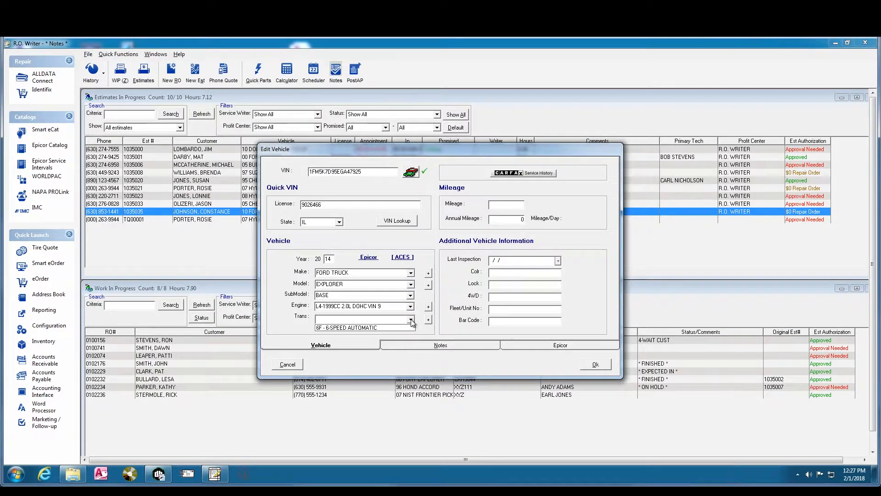
{"action": "left_click", "coordinate": [357, 327]}
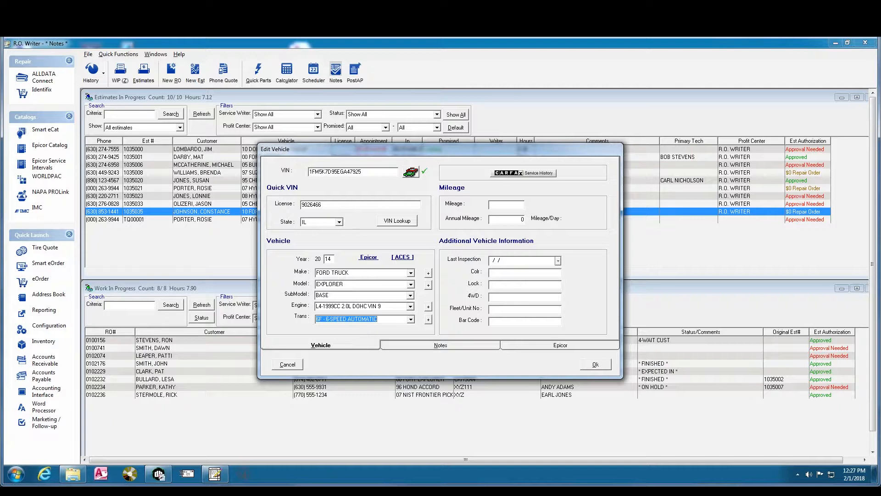
Switch the vehicle catalog back to Epicor and save the vehicle to return to the estimate
{"action": "left_click", "coordinate": [369, 257]}
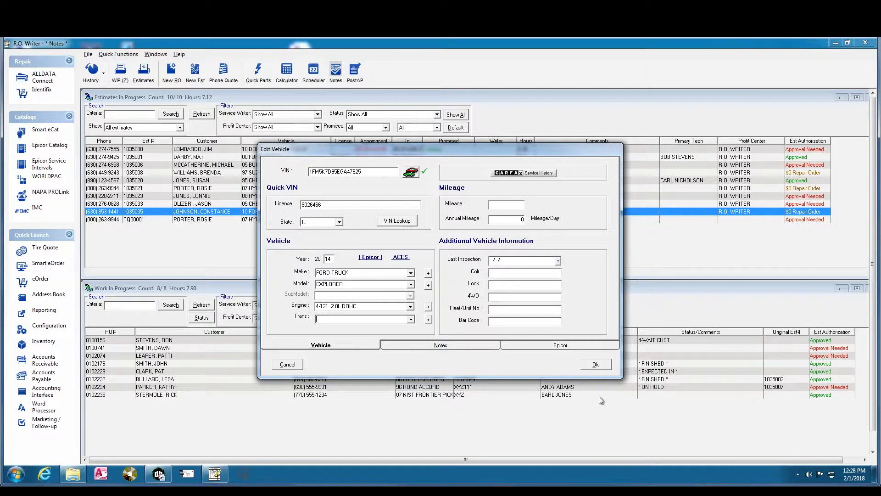
{"action": "left_click", "coordinate": [594, 364]}
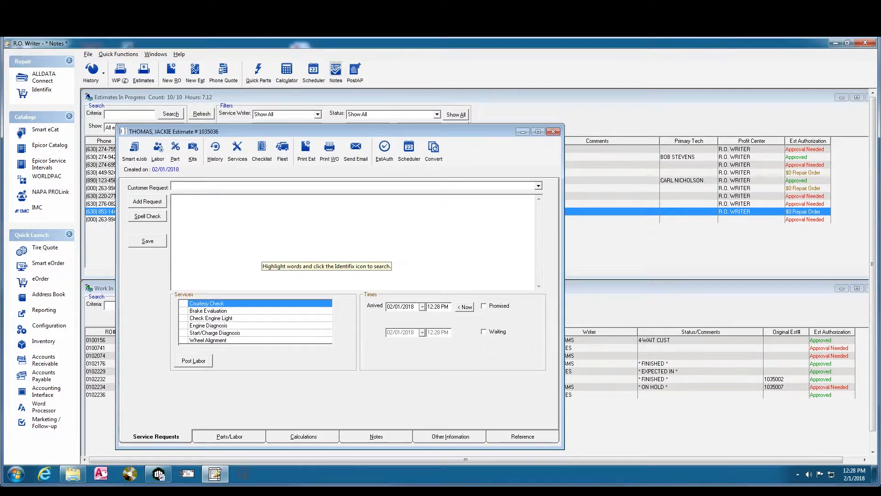
Close the estimate, try a new-estimate search by the customer's surname, then return to the empty search form
{"action": "left_click", "coordinate": [554, 132]}
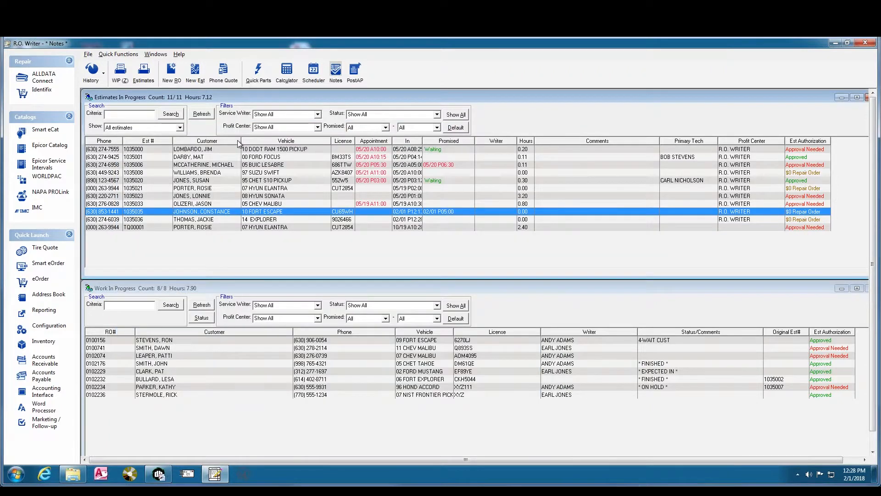
{"action": "left_click", "coordinate": [195, 71]}
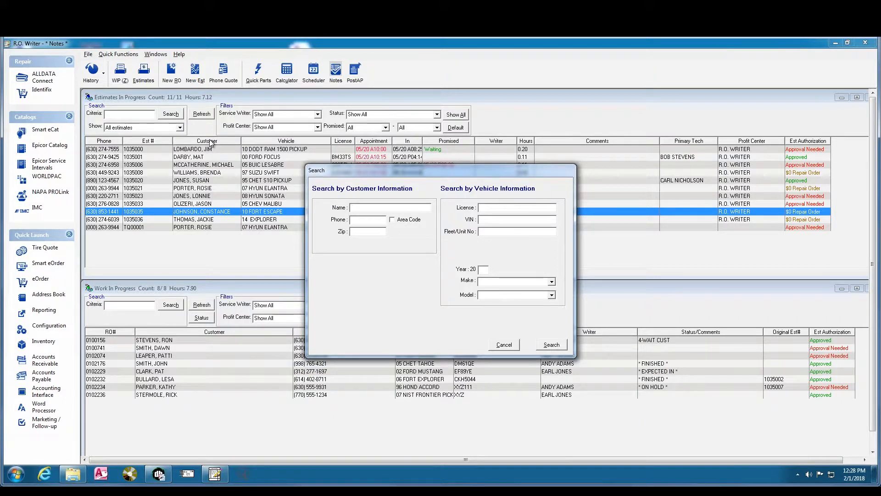
{"action": "type", "text": "WILSON"}
{"action": "key", "text": "Return"}
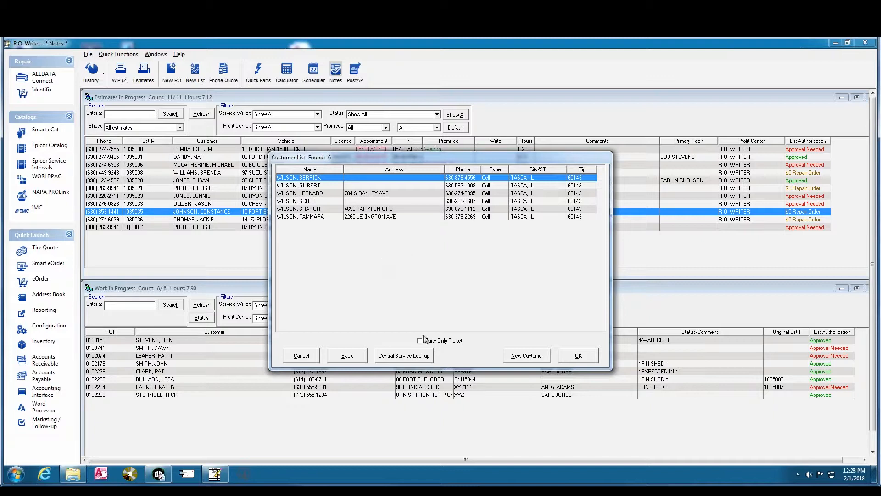
{"action": "left_click", "coordinate": [347, 355]}
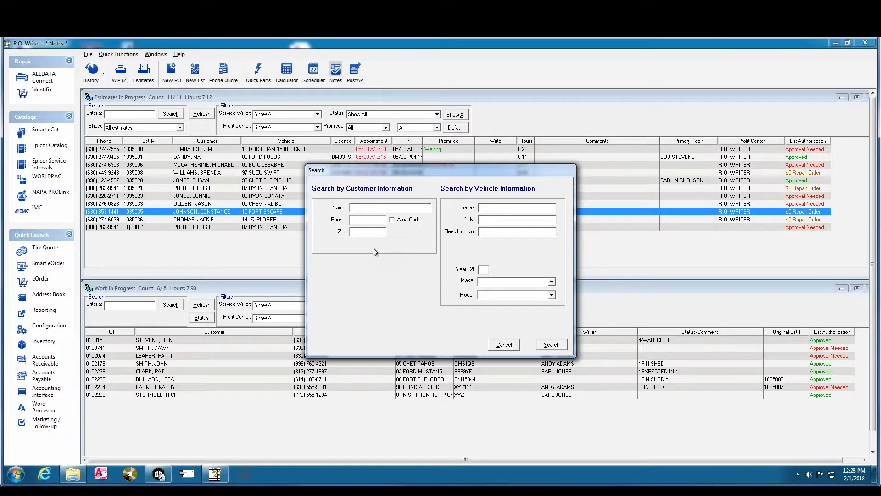
Search customers with a wildcard first-name query and browse the 17 matching results
{"action": "type", "text": "*"}
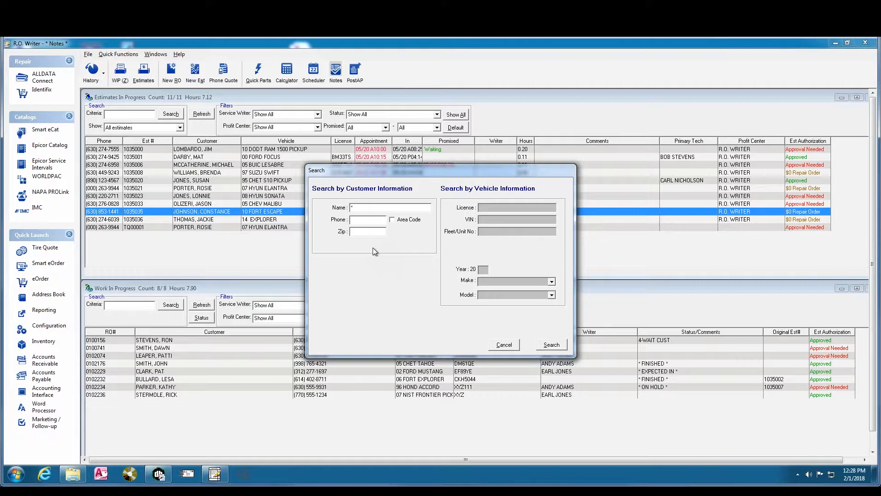
{"action": "type", "text": "JEF"}
{"action": "key", "text": "Return"}
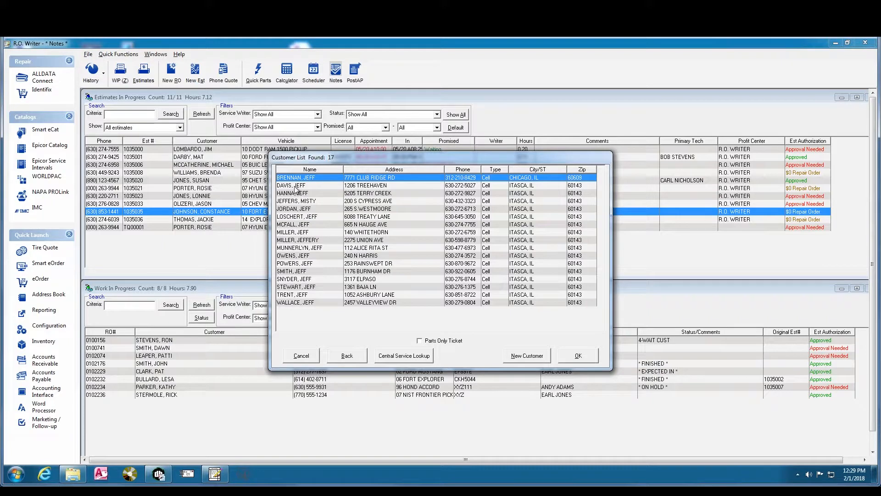
{"action": "left_click", "coordinate": [280, 201]}
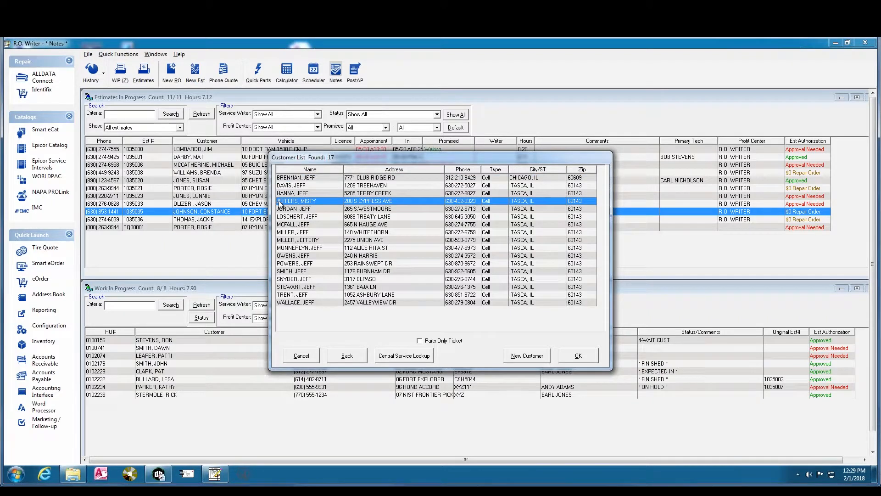
{"action": "left_click", "coordinate": [308, 181]}
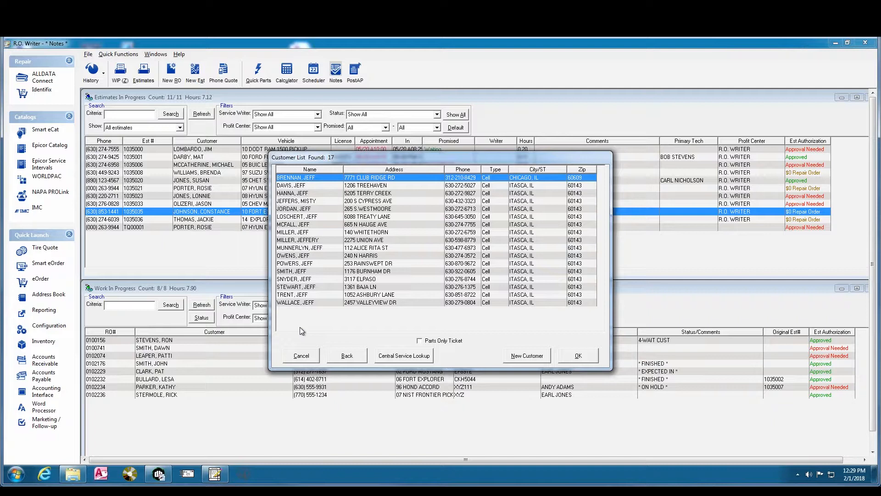
Start a new customer record and enter the customer's first and last name
{"action": "left_click", "coordinate": [529, 357]}
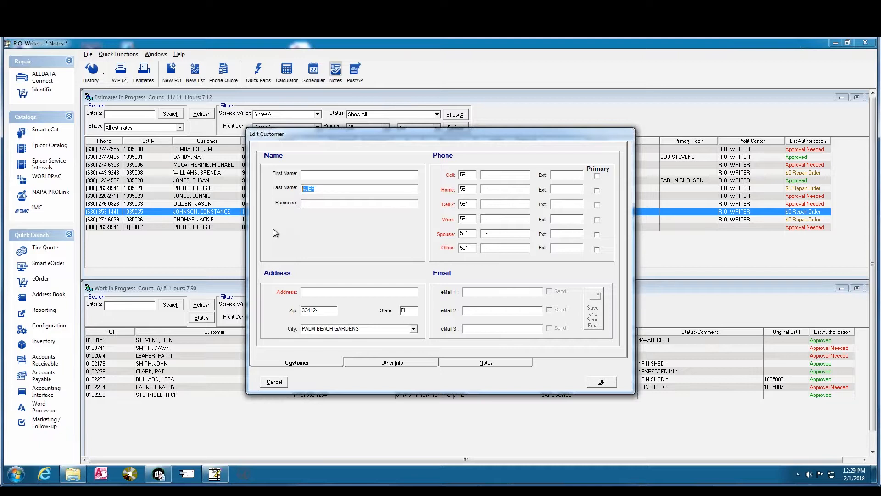
{"action": "left_click", "coordinate": [308, 177]}
{"action": "key", "text": "Tab"}
Enter the customer's street address ahead of the zip code
{"action": "left_click", "coordinate": [309, 292]}
{"action": "left_click", "coordinate": [323, 309]}
Enter the customer's seven-digit cell phone number
{"action": "type", "text": "5551212"}
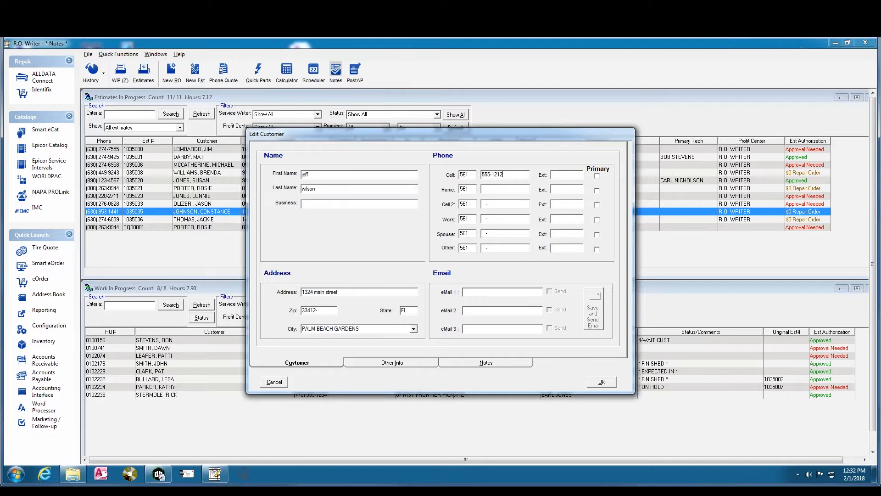
{"action": "left_click", "coordinate": [565, 190]}
Mark a phone entry as primary and enter the customer's e-mail address in eMail 1
{"action": "left_click", "coordinate": [470, 190]}
{"action": "left_click", "coordinate": [597, 220]}
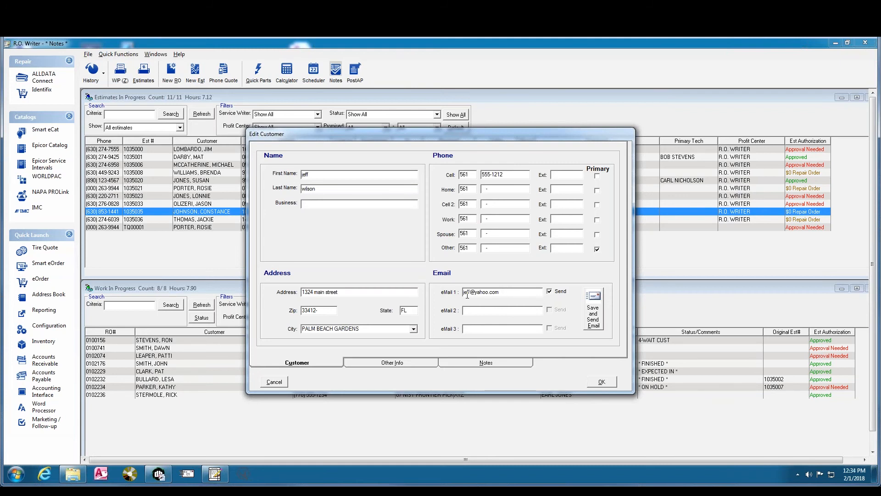
Save the customer and add a FORD CROWN VICTORIA vehicle to the record
{"action": "left_click", "coordinate": [600, 381]}
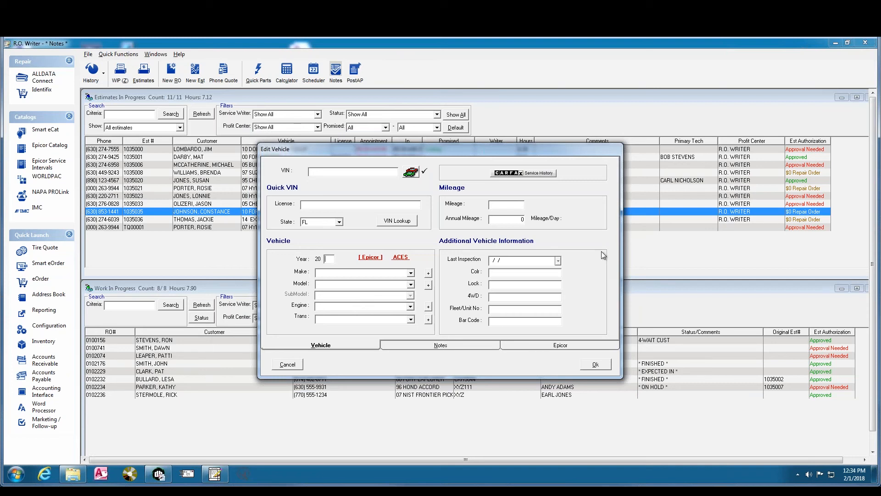
{"action": "type", "text": "FORD"}
{"action": "key", "text": "Tab"}
{"action": "type", "text": "CROWN VICTORIA"}
{"action": "key", "text": "Tab"}
{"action": "left_click", "coordinate": [599, 366]}
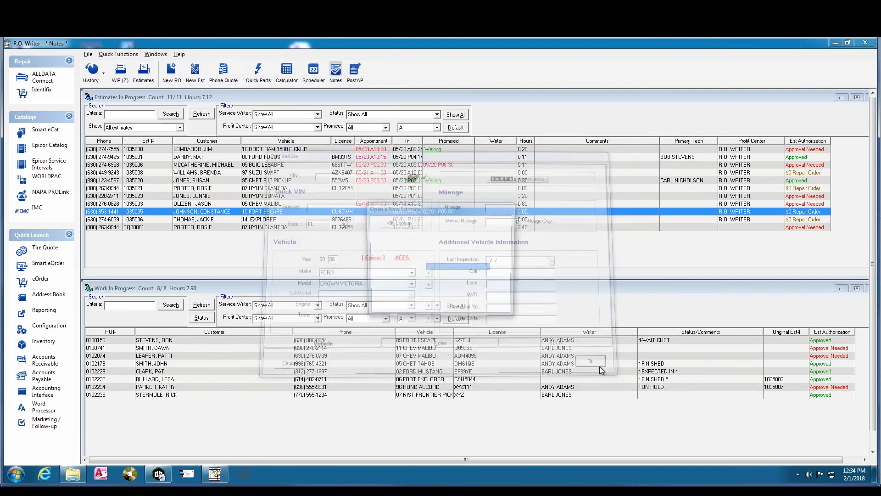